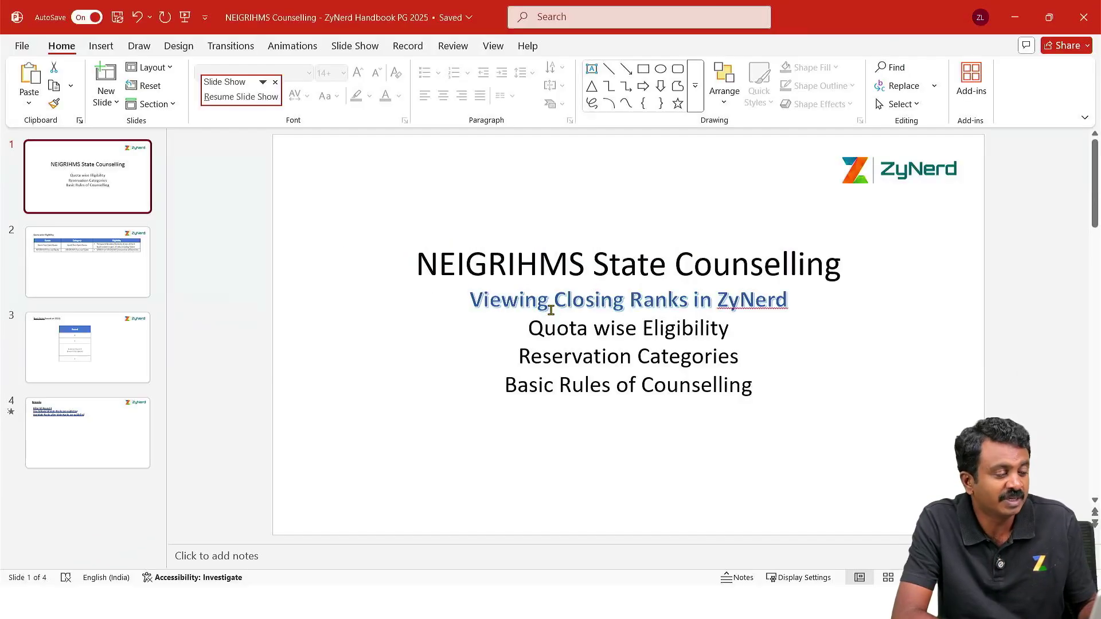
# - Switch to the ZyNerd Portal window in Chrome
pyautogui.hotkey('alt', 'Tab')
pyautogui.hotkey('alt', 'Tab')
pyautogui.hotkey('alt', 'Tab')
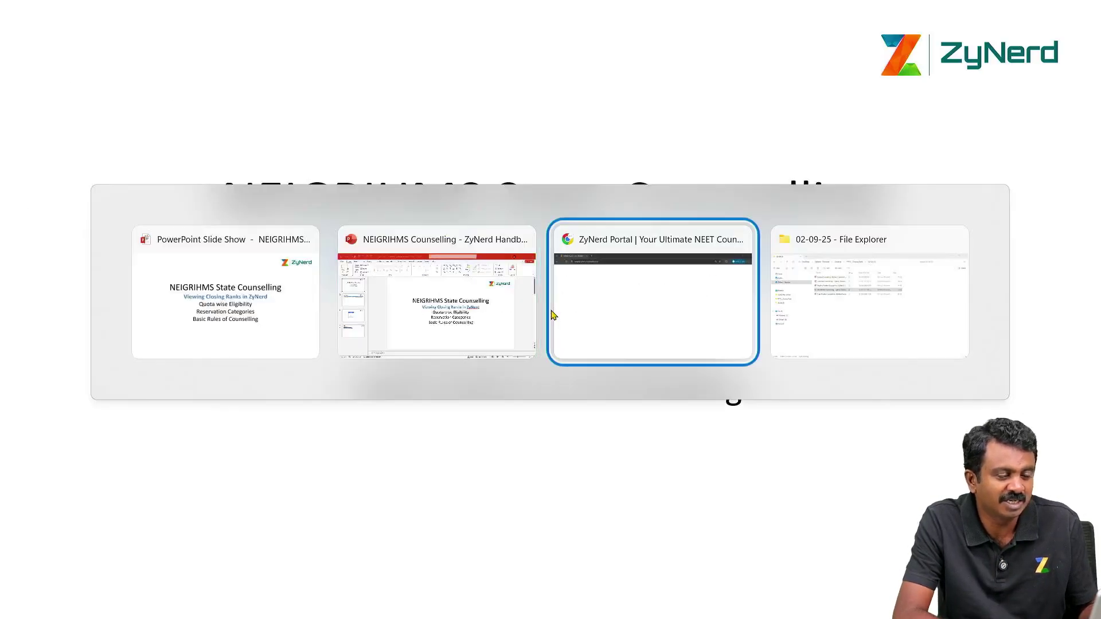
pyautogui.hotkey('alt', 'Tab')
pyautogui.hotkey('alt', 'shift', 'Tab')
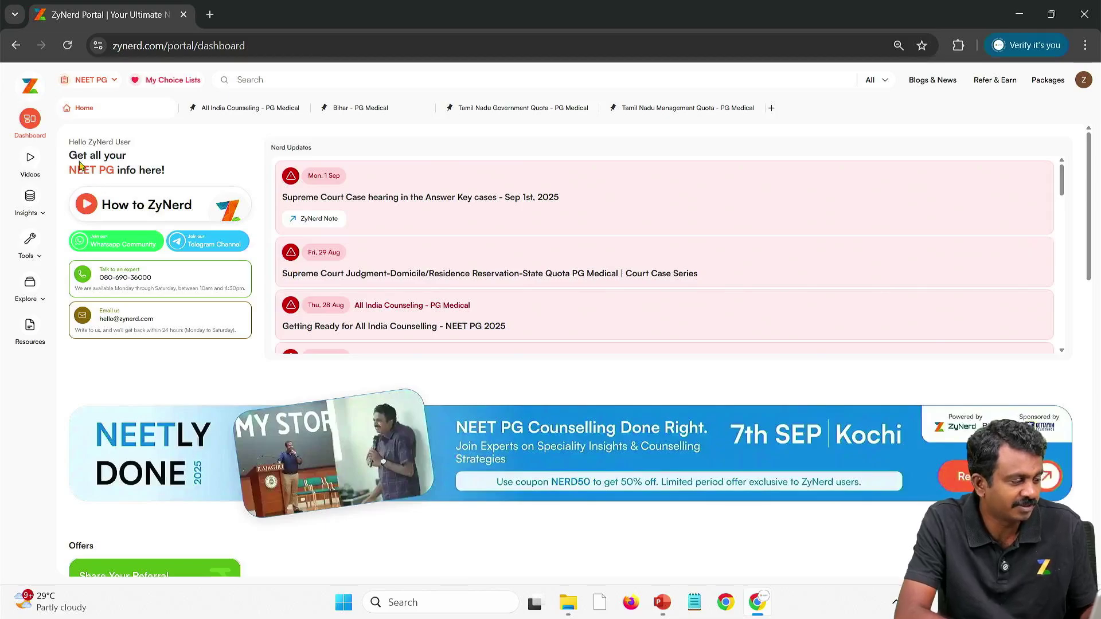
pyautogui.hotkey('alt', 'Tab')
pyautogui.hotkey('alt', 'Tab')
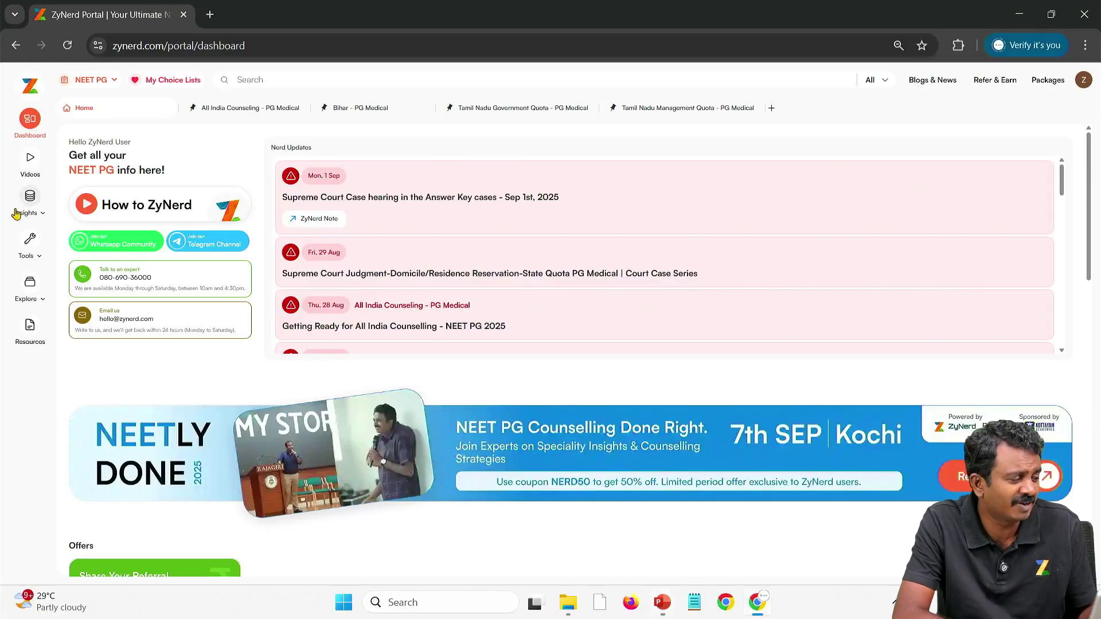
# - Open Closing Ranks under Insights and load NEIGRIHMS - PG Medical via a 'neig' search
pyautogui.click(30, 215)
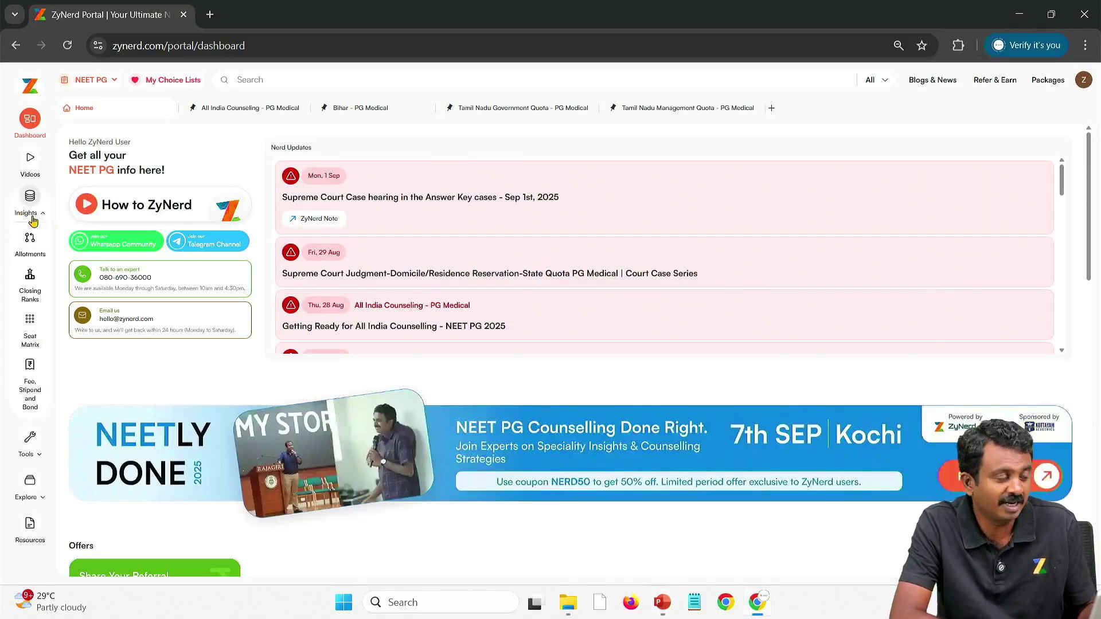
pyautogui.click(30, 278)
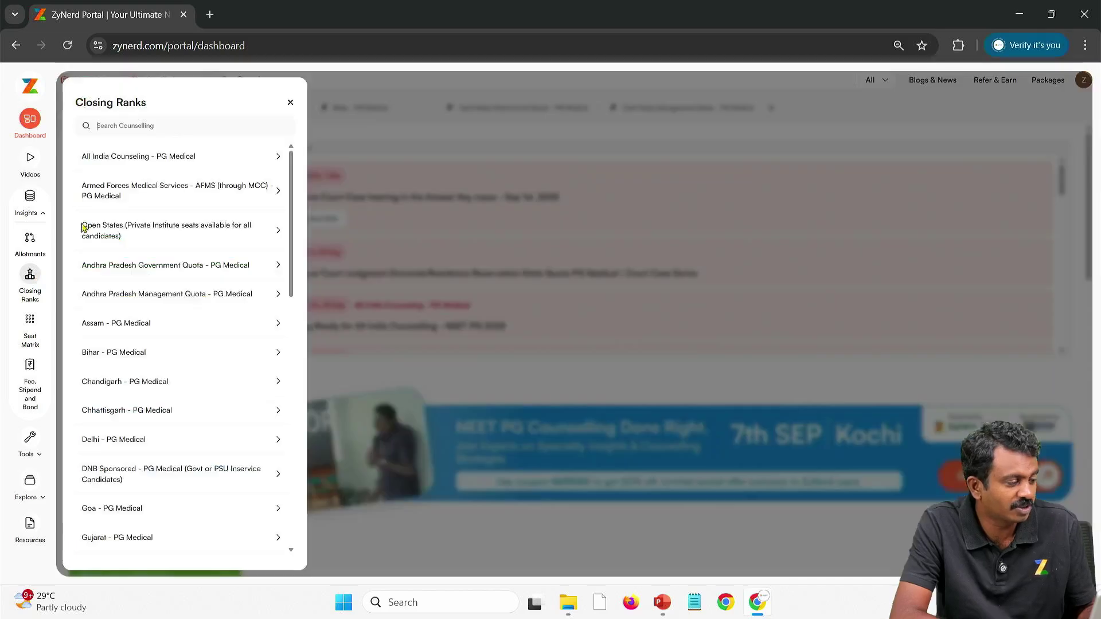
pyautogui.write('neig')
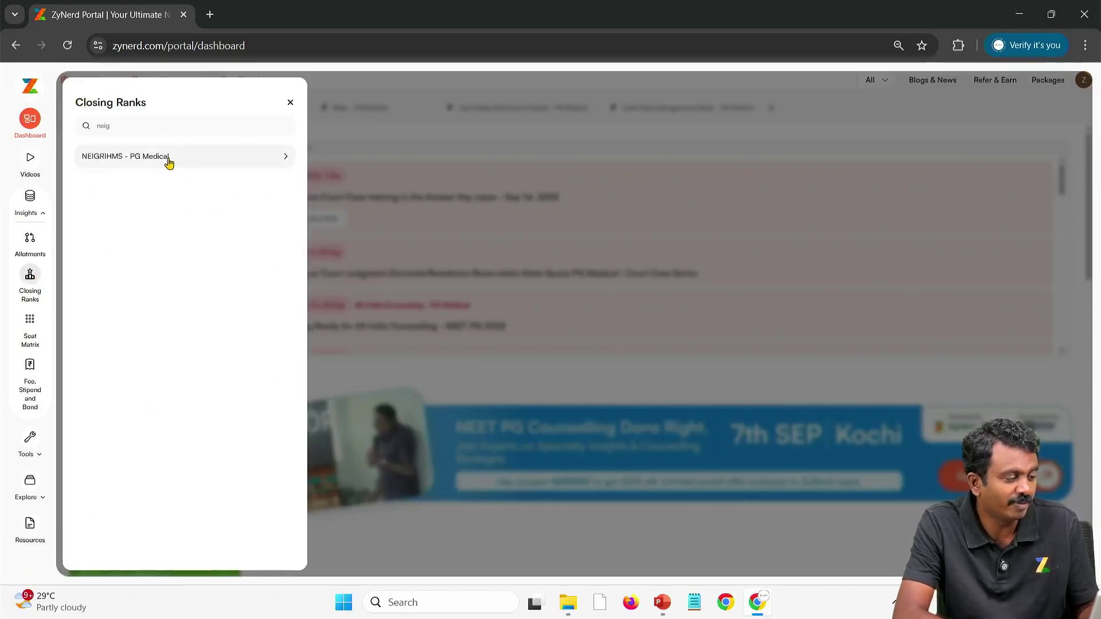
pyautogui.click(169, 162)
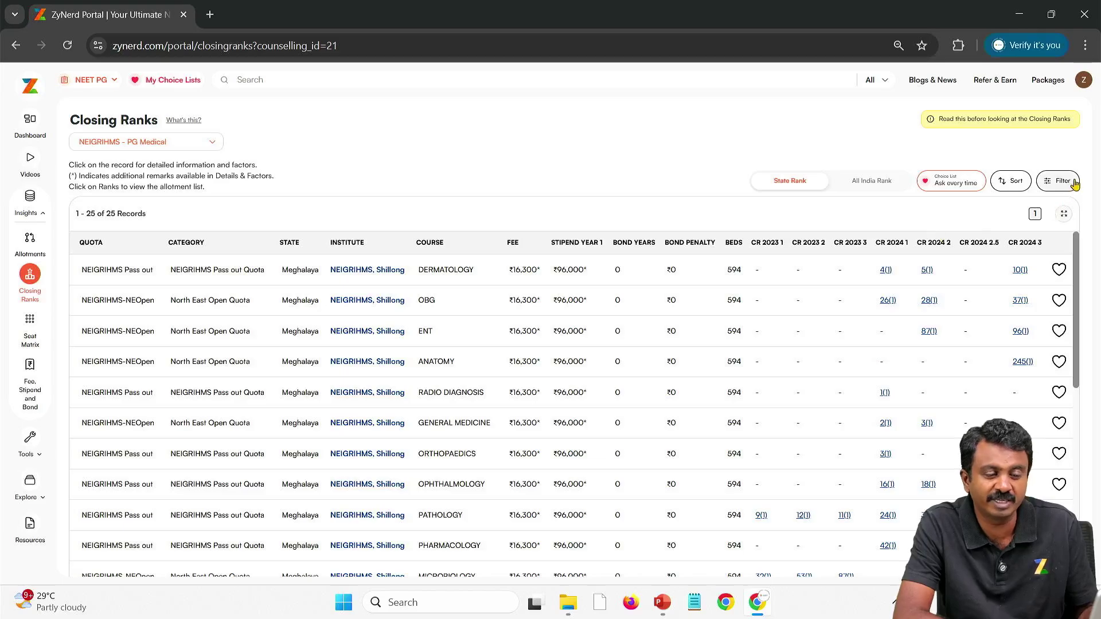
# - Open the table filters and include all four 2024 counselling rounds
pyautogui.click(1062, 181)
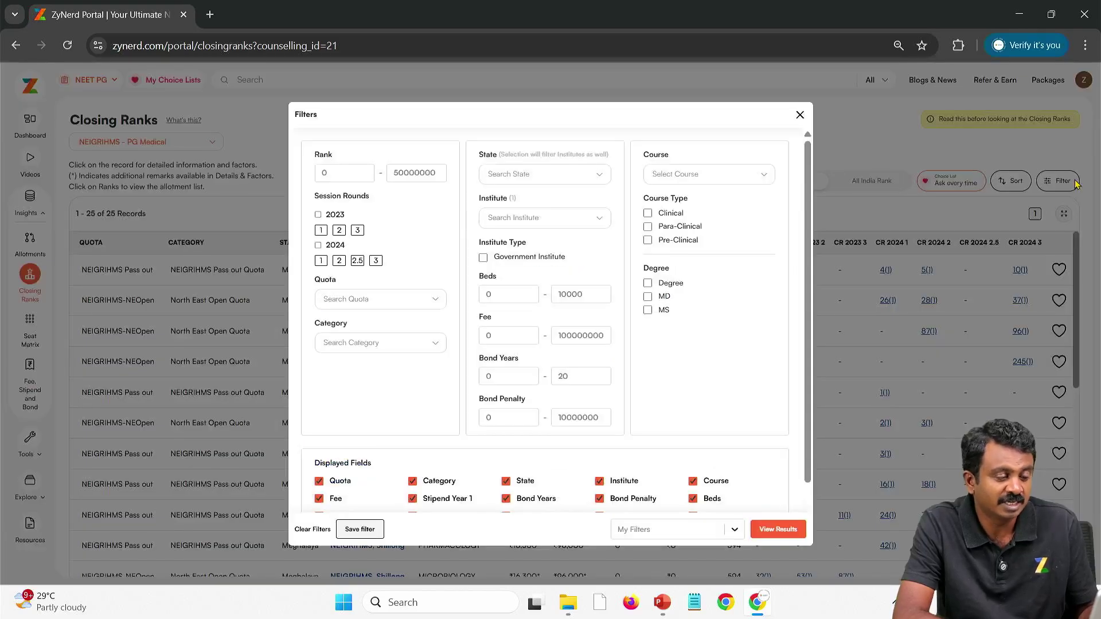
pyautogui.click(318, 246)
pyautogui.click(318, 246)
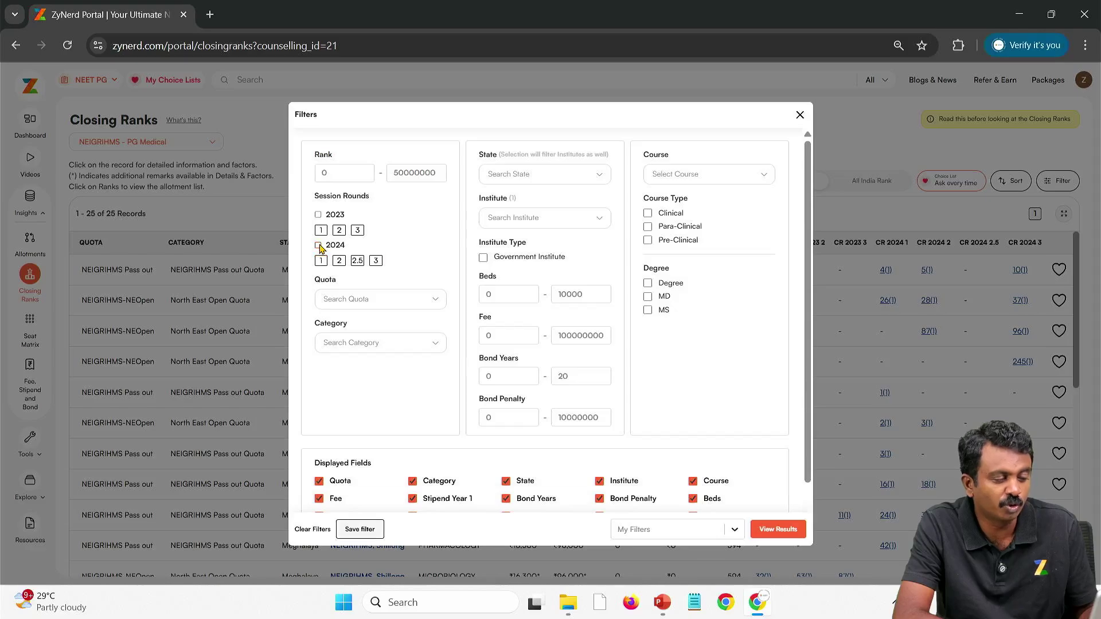
pyautogui.click(318, 245)
pyautogui.click(318, 246)
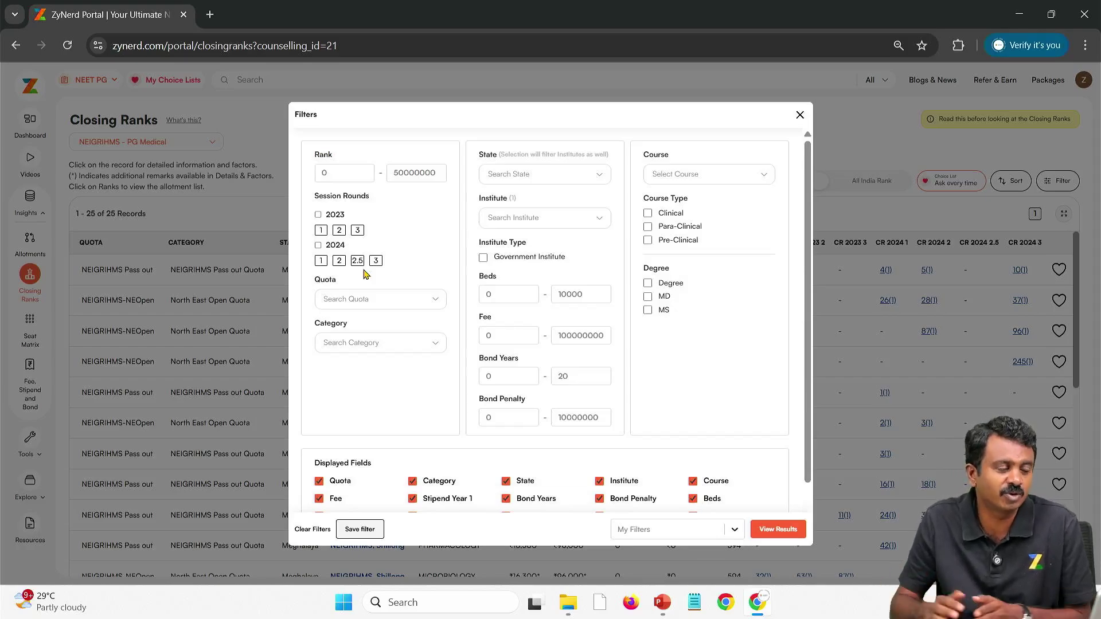
pyautogui.click(318, 244)
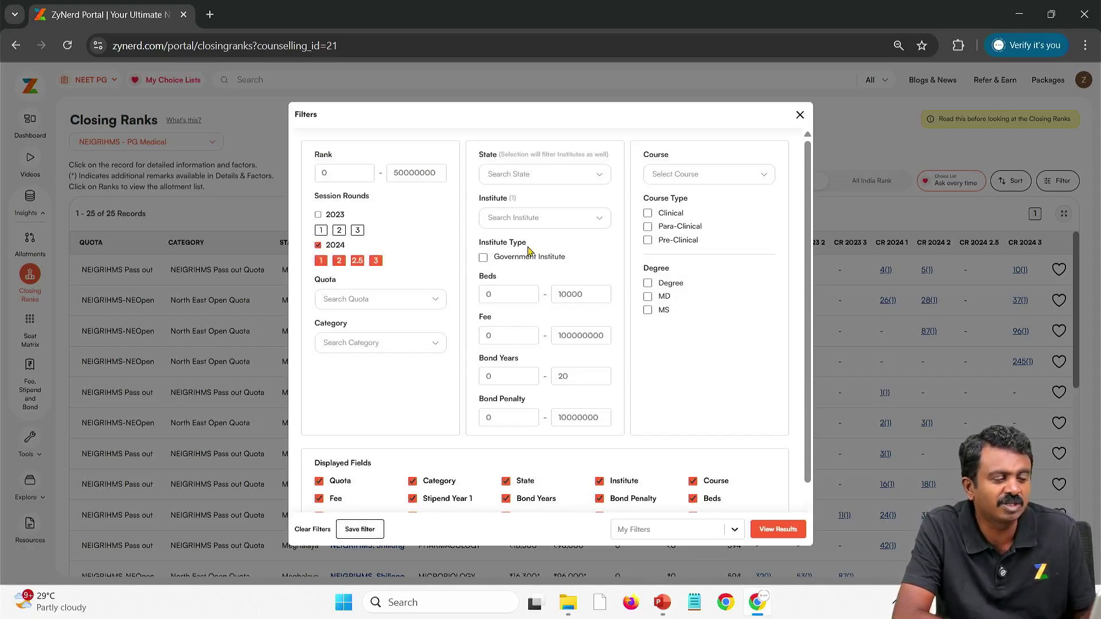
# - Limit the course type to Clinical after briefly searching courses for 'md'
pyautogui.click(682, 175)
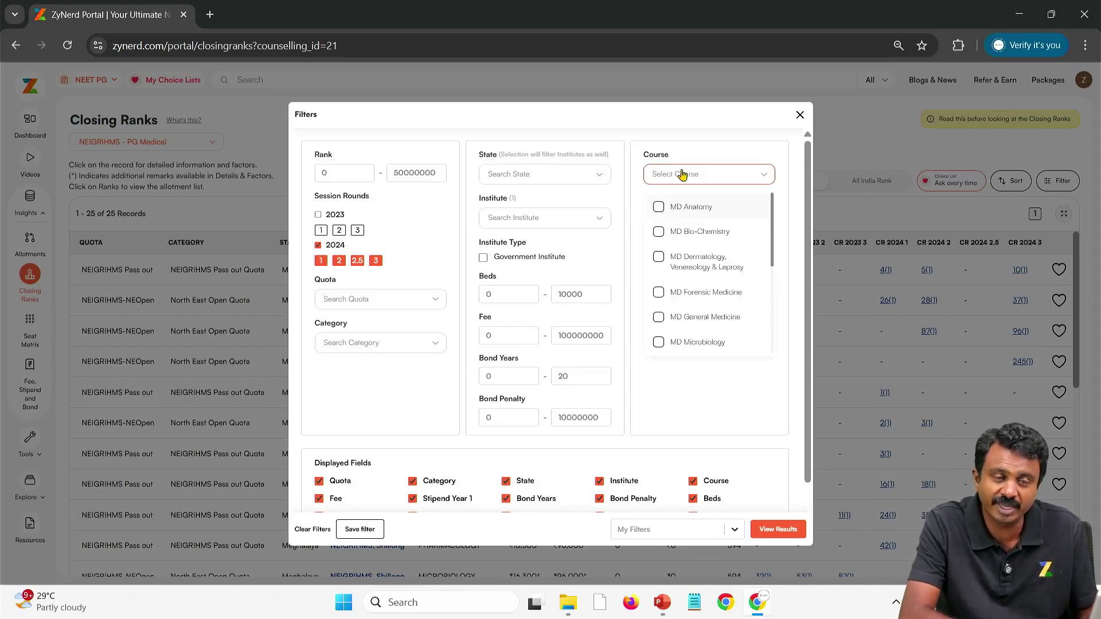
pyautogui.write('md')
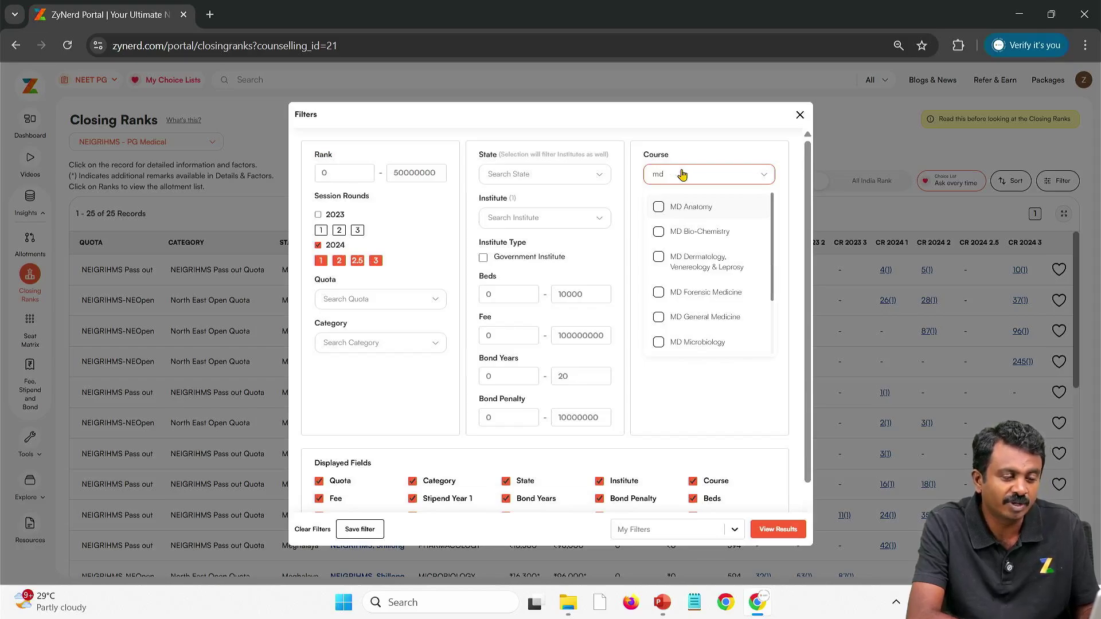
pyautogui.hotkey('ctrl', 'a')
pyautogui.press('BackSpace')
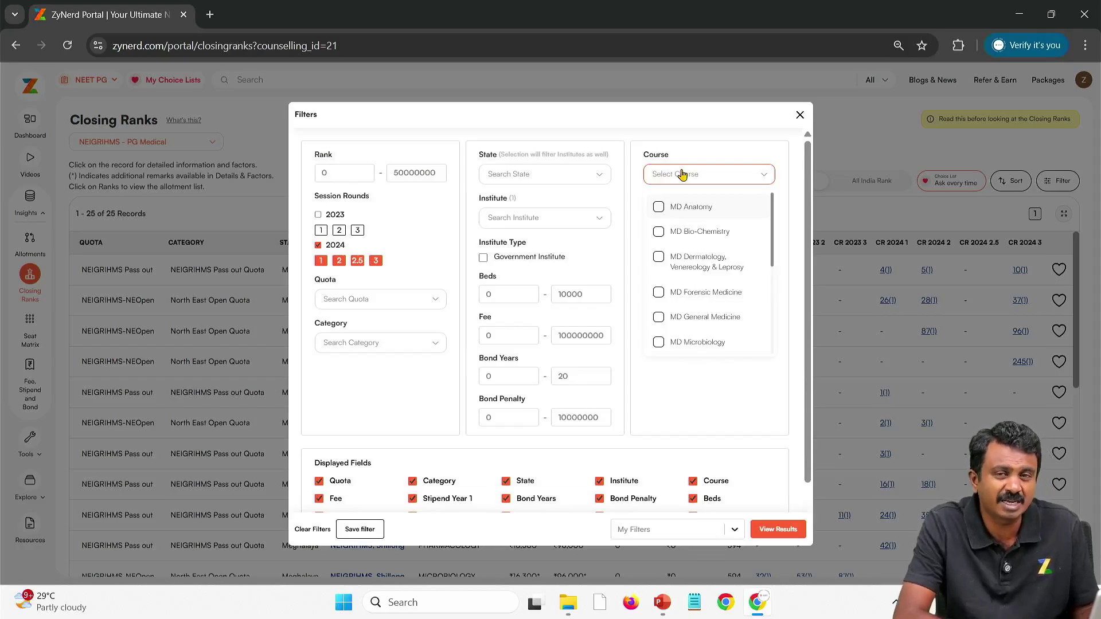
pyautogui.click(682, 175)
pyautogui.click(673, 174)
pyautogui.click(673, 174)
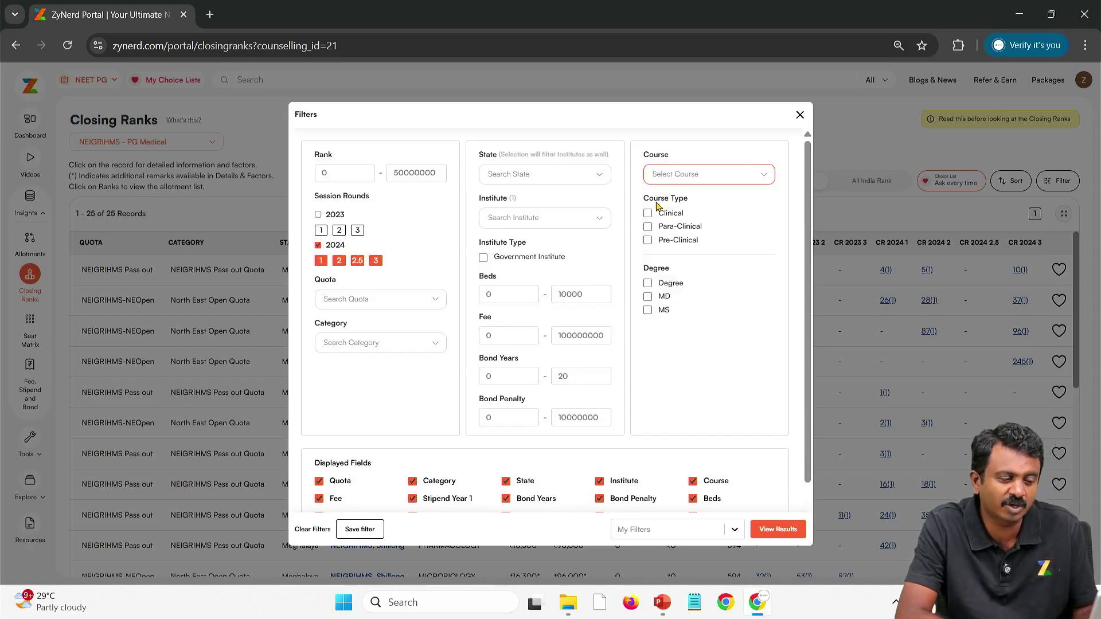
pyautogui.click(648, 213)
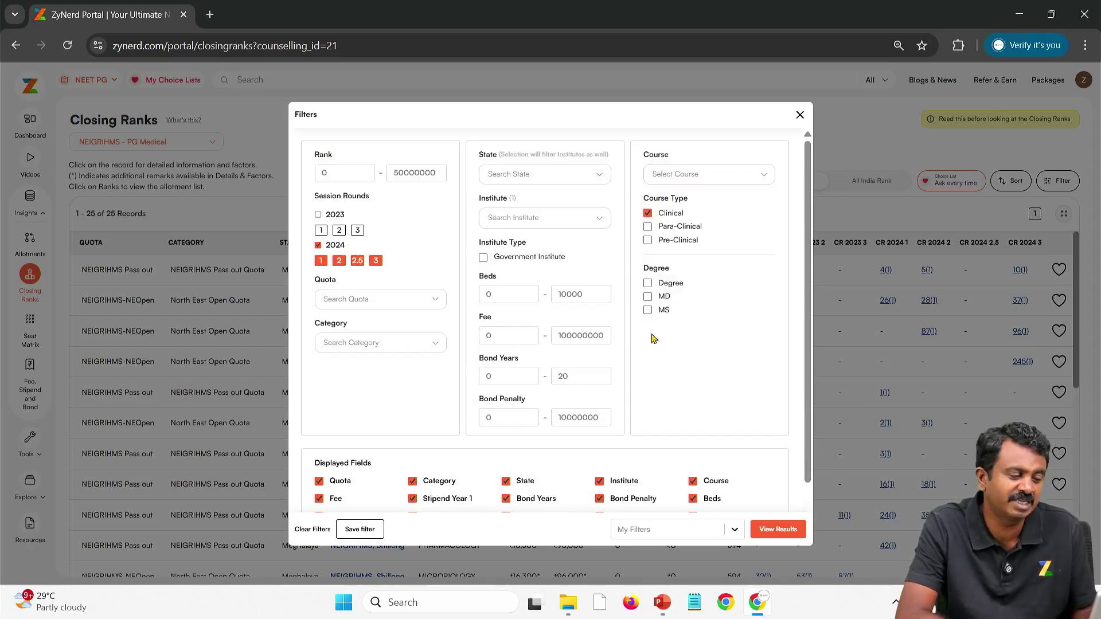
pyautogui.click(393, 299)
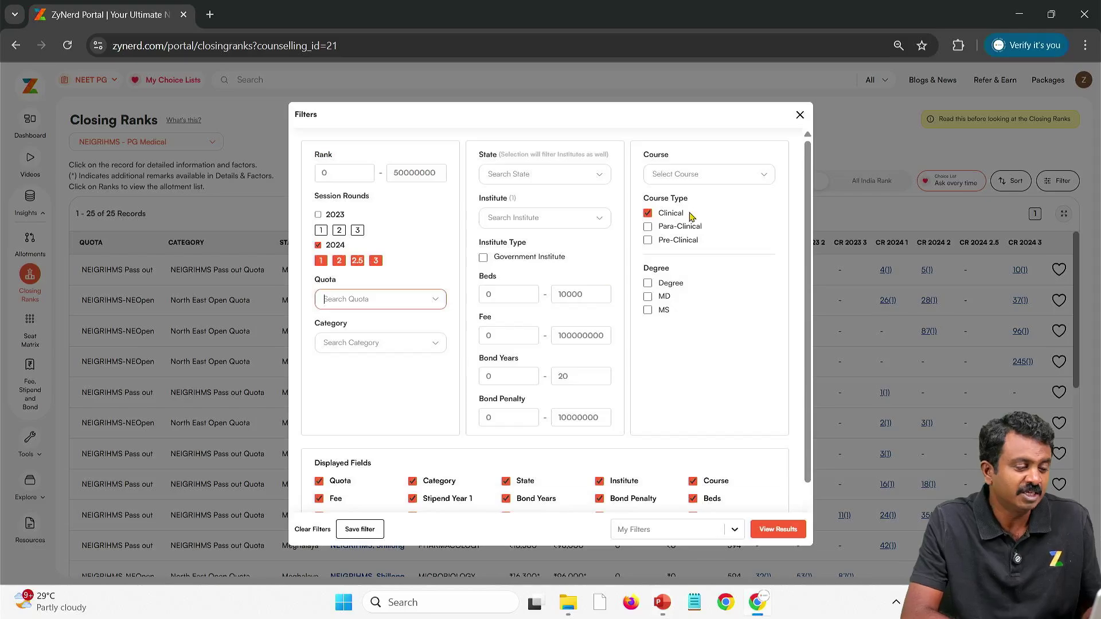
# - Set the Quota filter to North East Open Quota
pyautogui.click(425, 298)
pyautogui.click(433, 408)
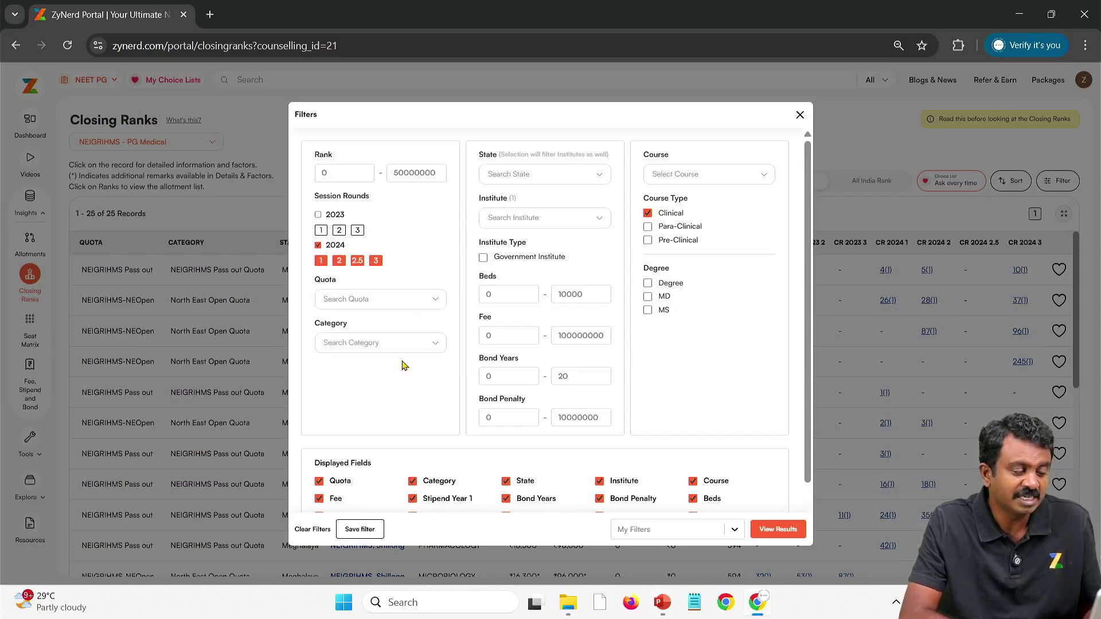
pyautogui.click(399, 347)
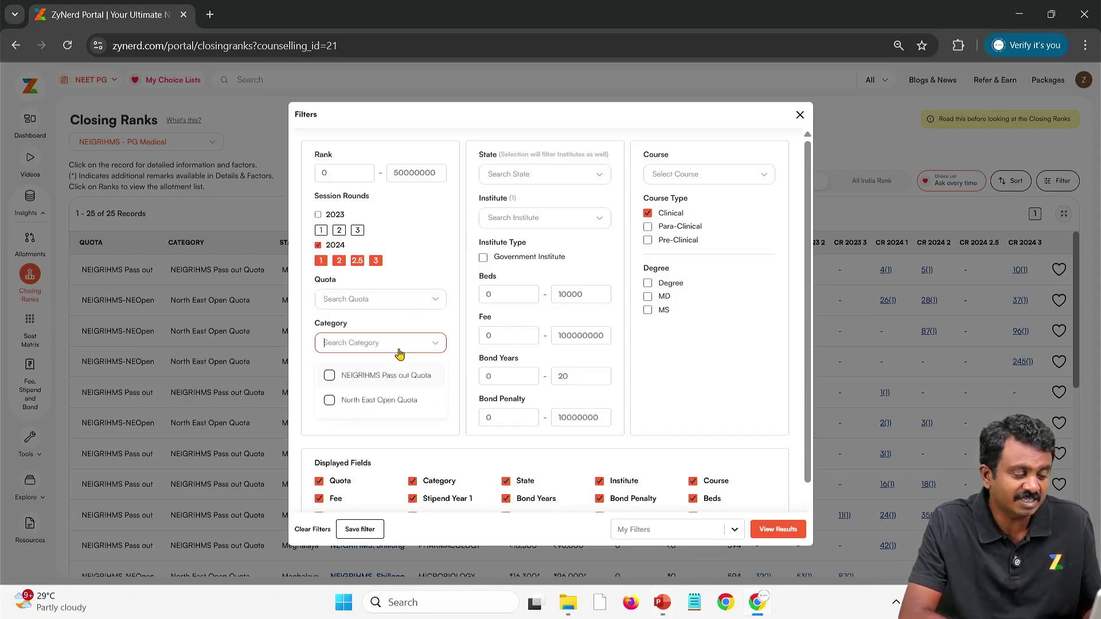
pyautogui.click(474, 343)
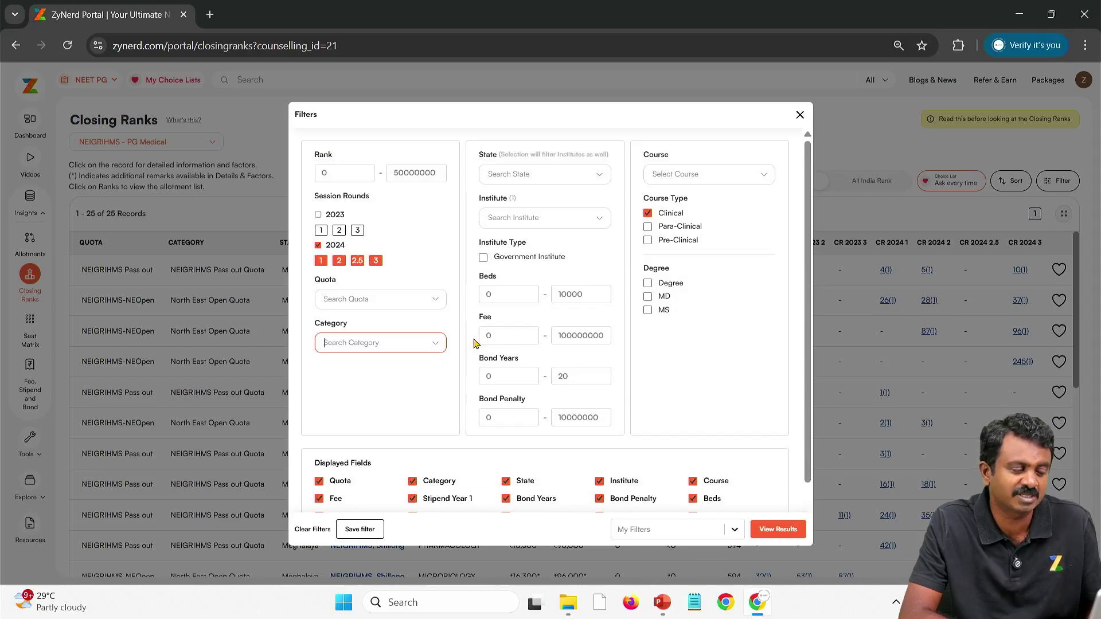
pyautogui.click(410, 346)
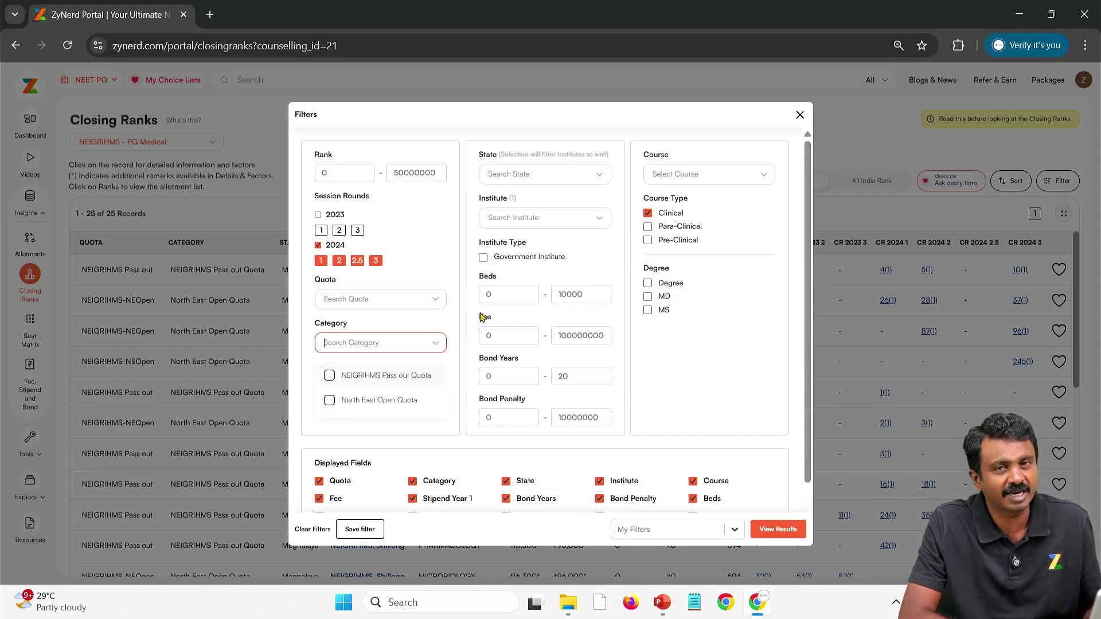
pyautogui.click(411, 295)
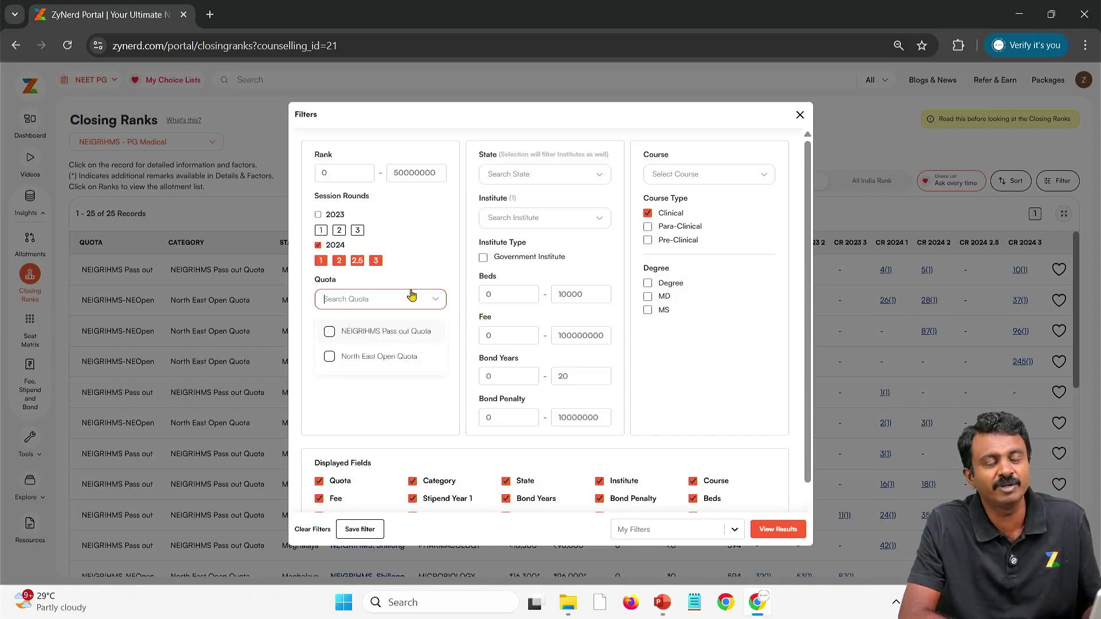
pyautogui.click(388, 357)
pyautogui.click(445, 398)
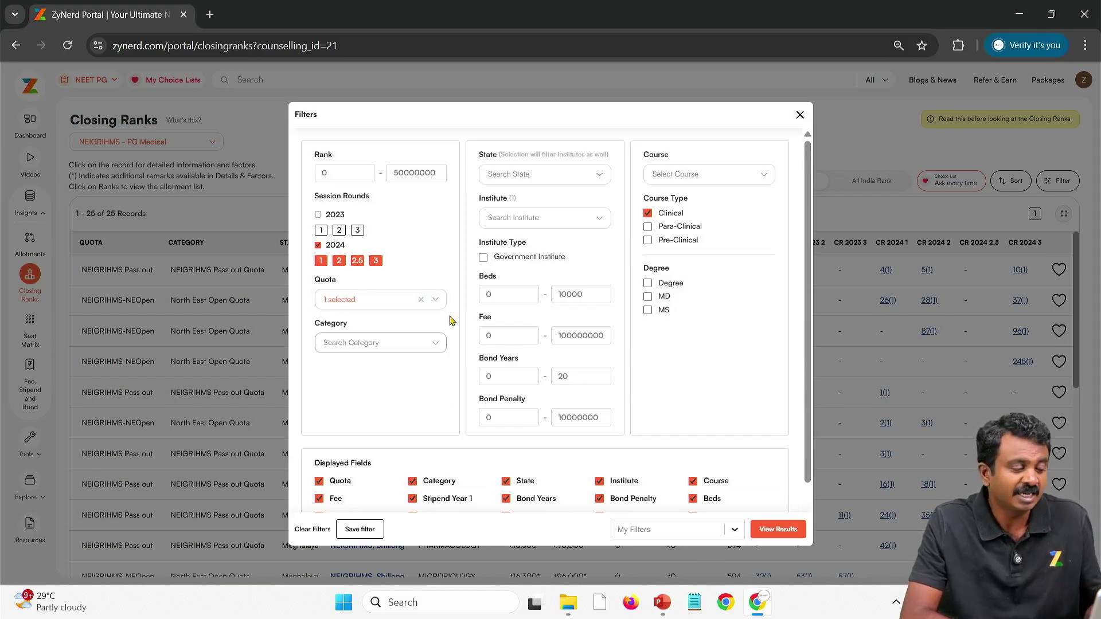
pyautogui.click(395, 300)
pyautogui.click(432, 265)
# - Set the Category to North East Open Quota and view the 3 matching results
pyautogui.click(395, 344)
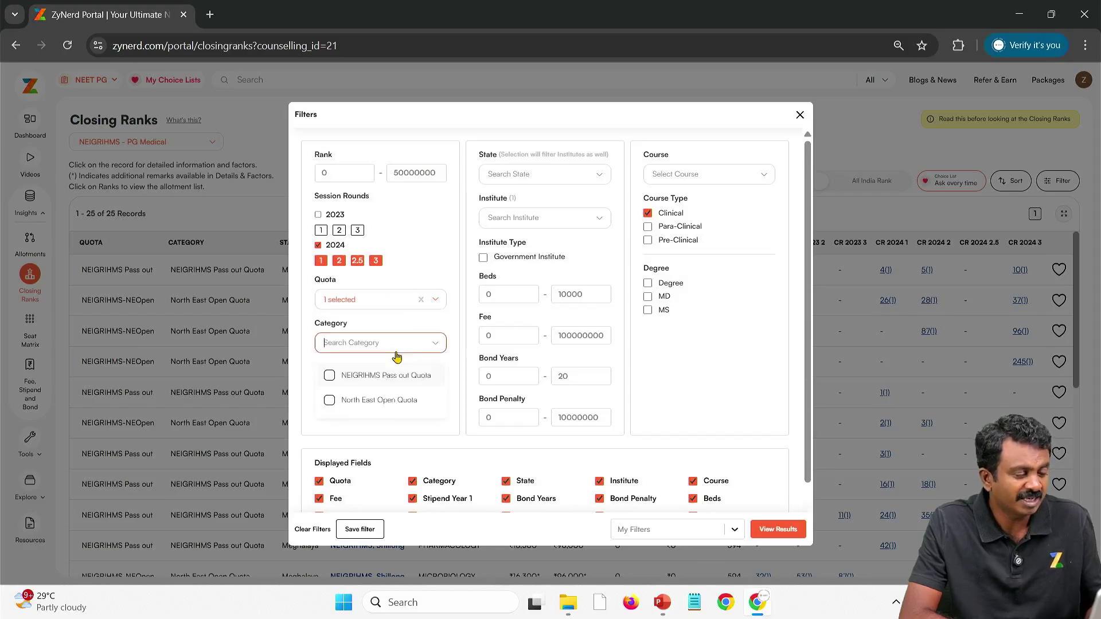
pyautogui.click(389, 401)
pyautogui.click(448, 324)
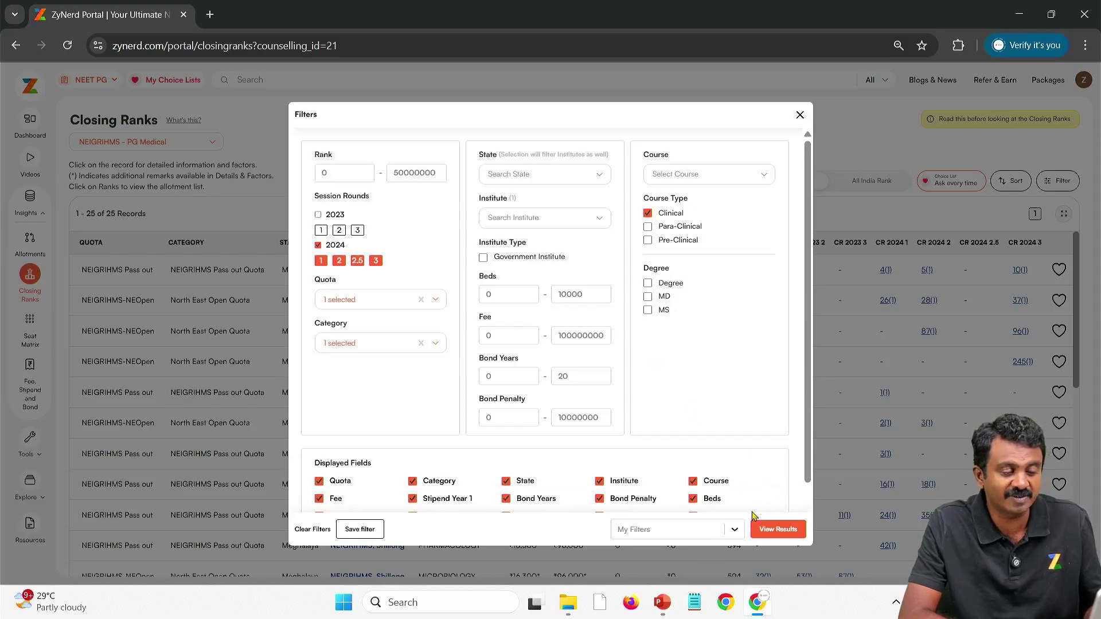
pyautogui.click(783, 530)
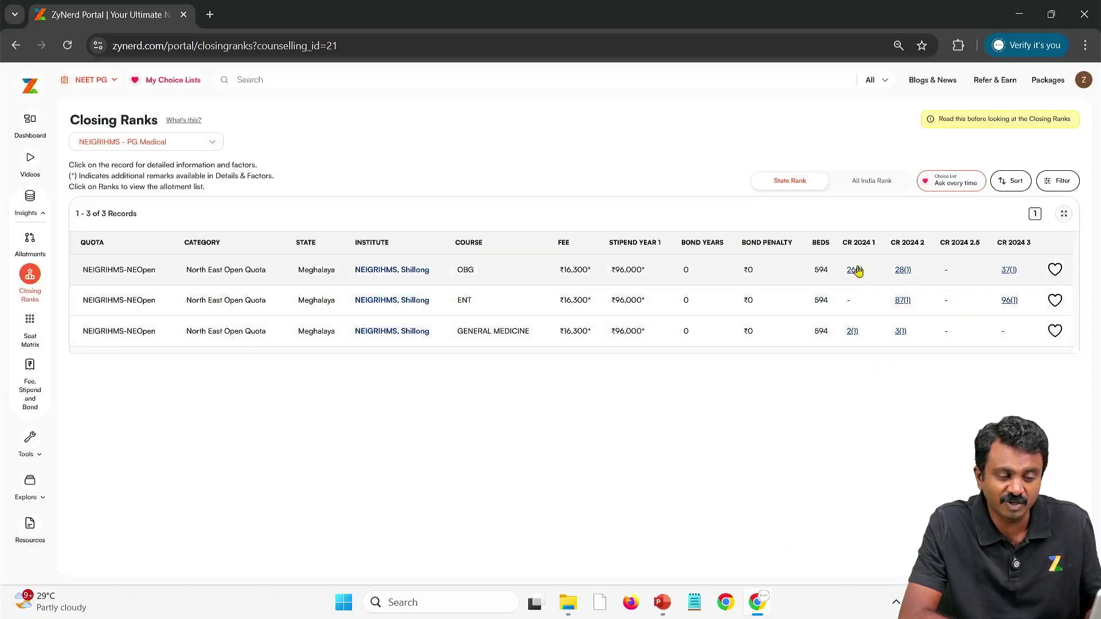
# - Switch the ranks to All India Rank, briefly toggling back to State Rank once
pyautogui.click(859, 179)
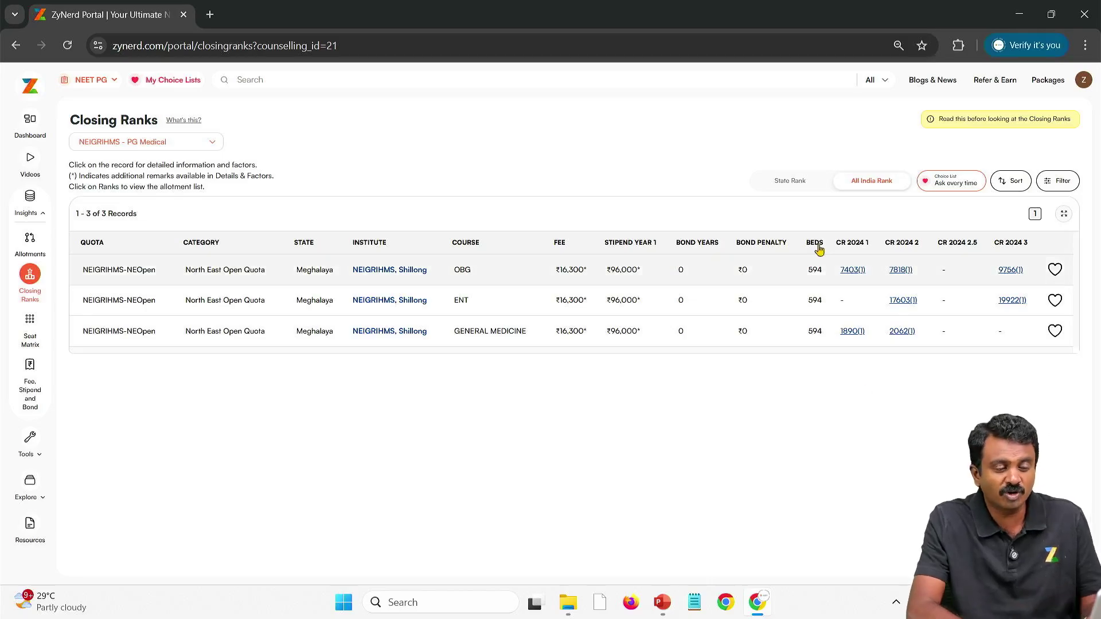
pyautogui.click(795, 187)
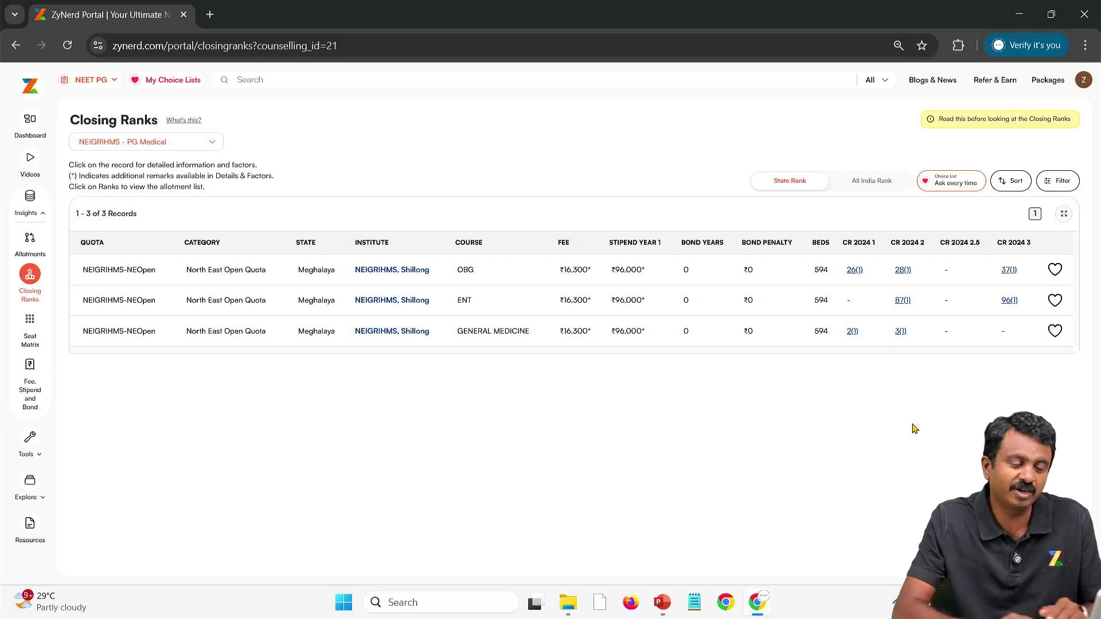
pyautogui.click(877, 183)
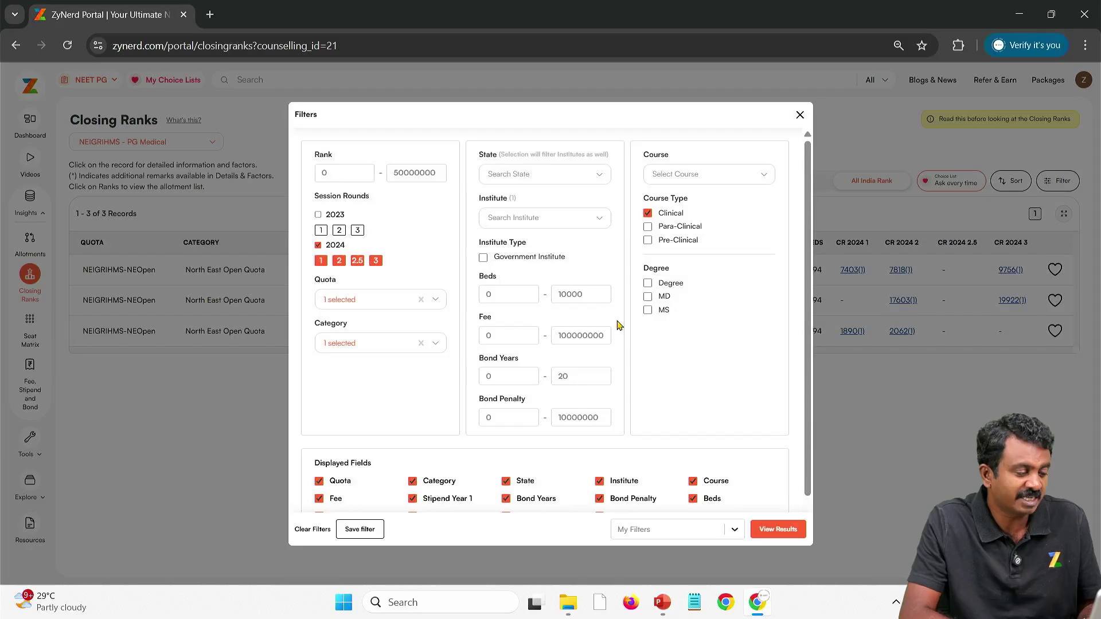
# - Replace the quota and category filters with NEIGRIHMS Pass out Quota and view its 4 records
pyautogui.click(1055, 182)
pyautogui.click(413, 343)
pyautogui.click(420, 302)
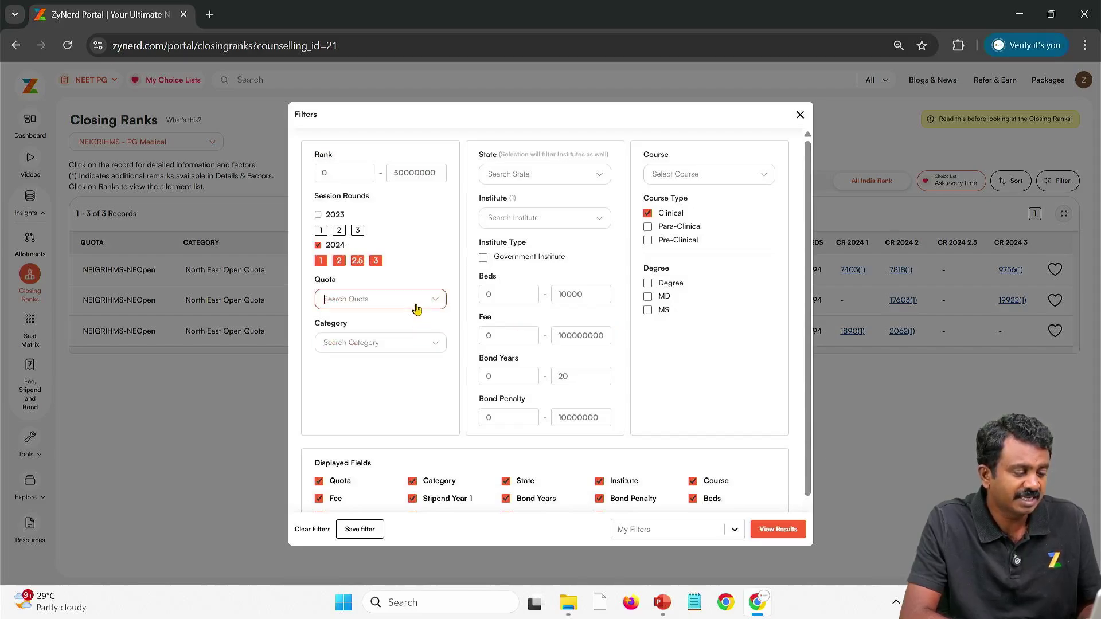
pyautogui.click(398, 331)
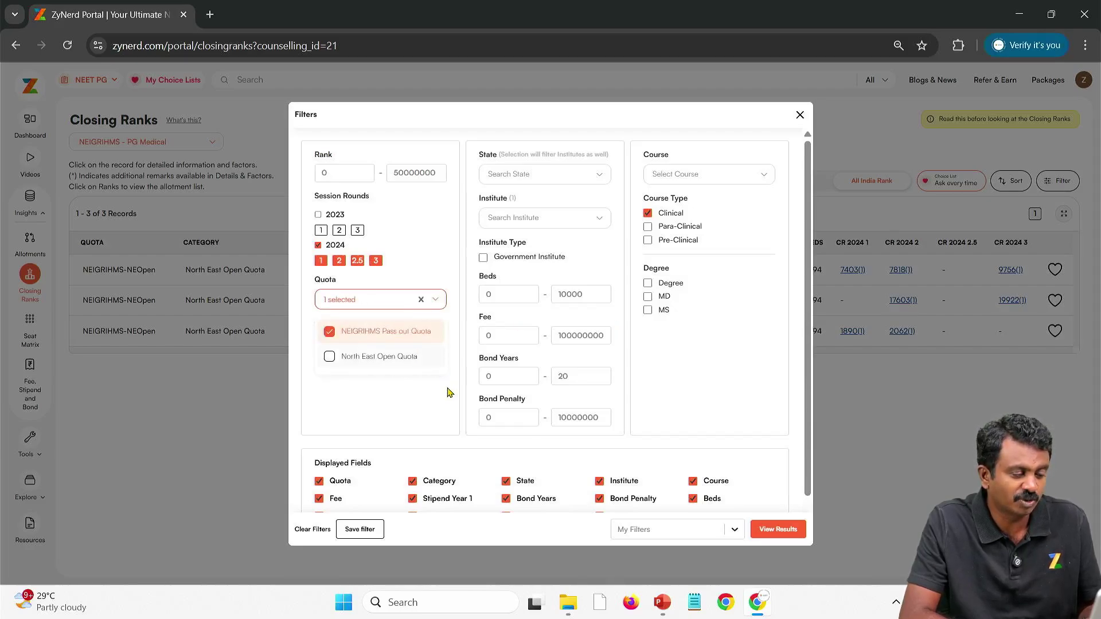
pyautogui.click(484, 434)
pyautogui.click(394, 342)
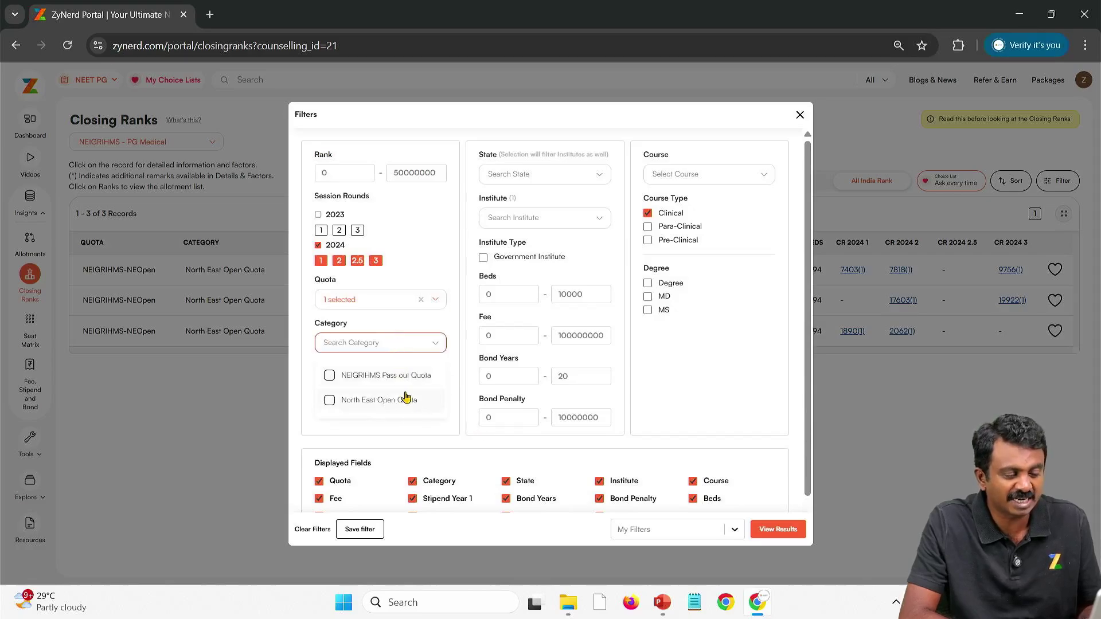
pyautogui.click(786, 529)
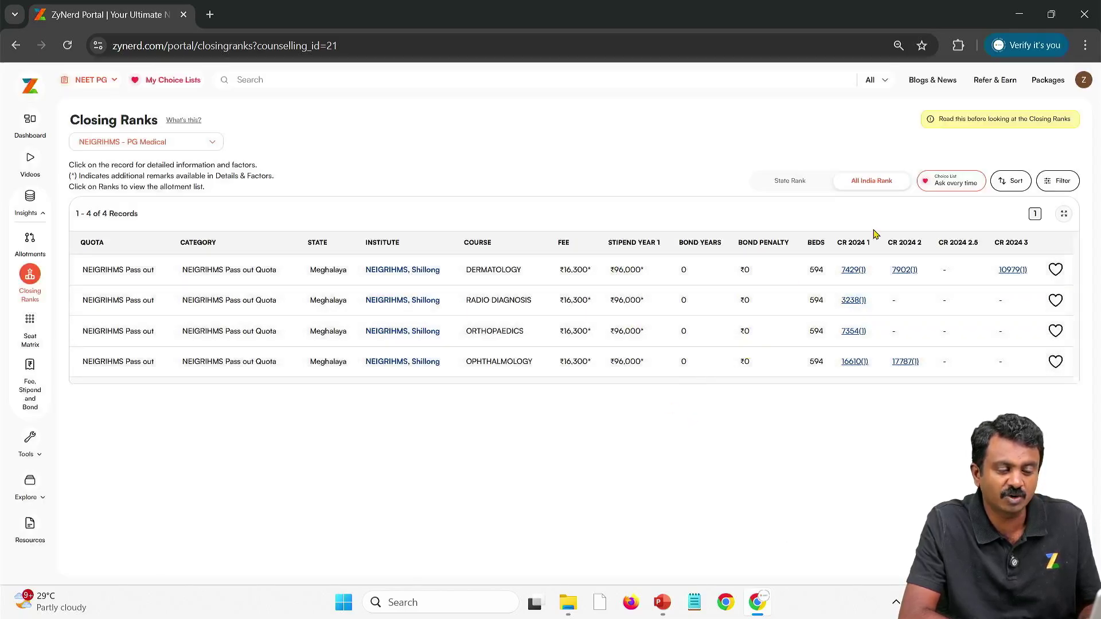
pyautogui.click(1070, 186)
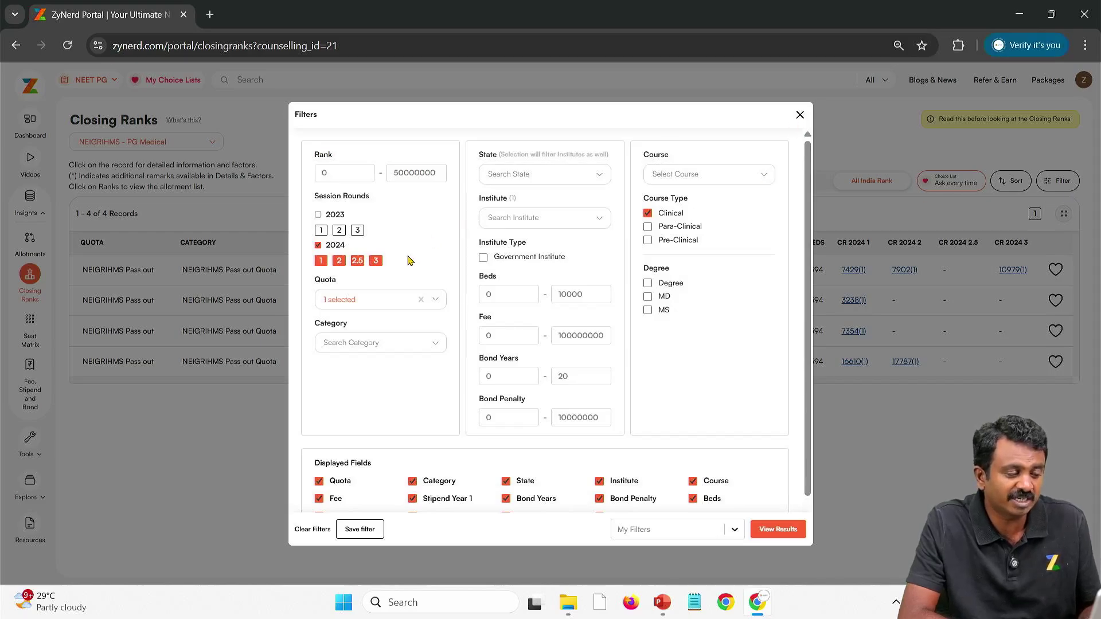
pyautogui.click(799, 115)
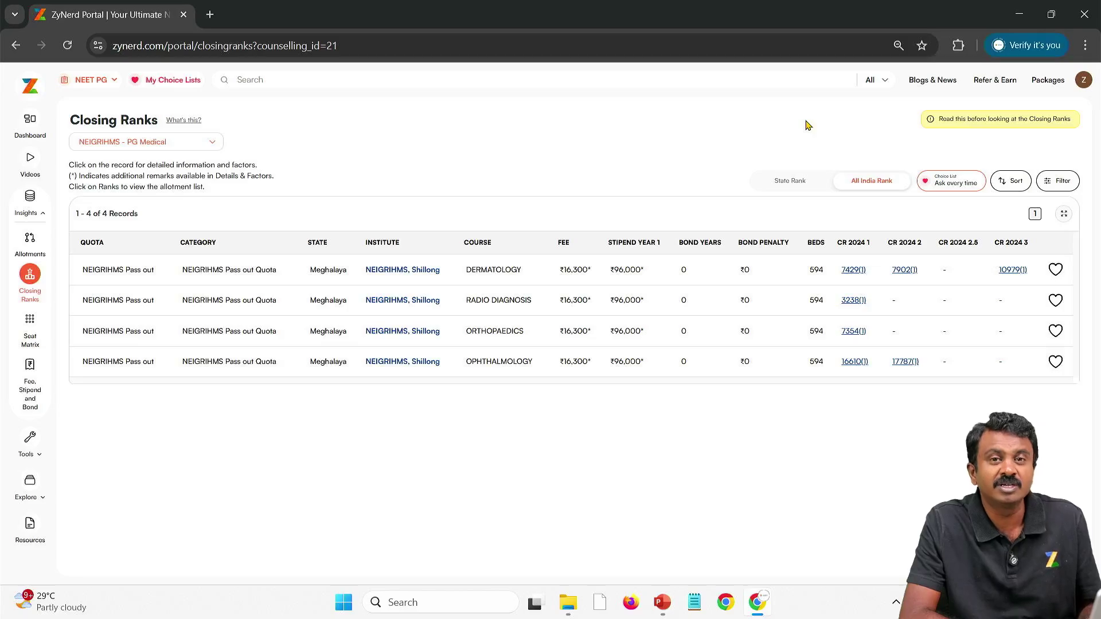